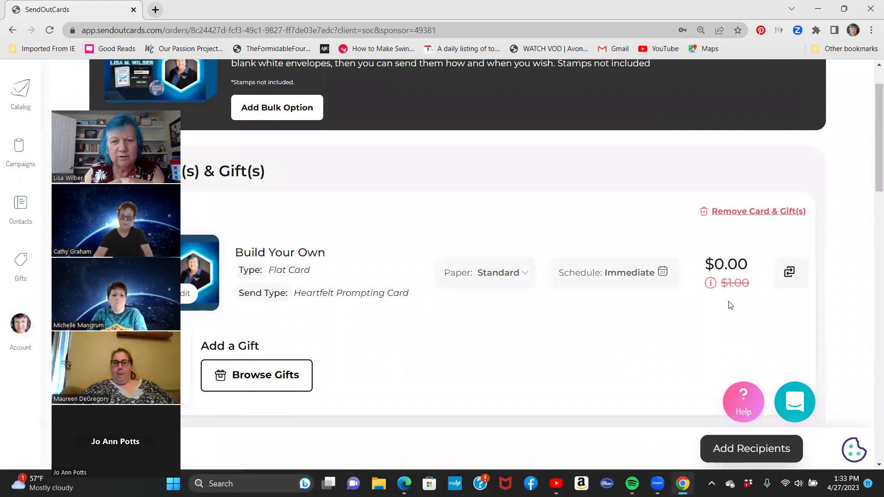
Search the address book for the contact by name and add them as the order's only recipient.
{"action": "left_click", "coordinate": [738, 449]}
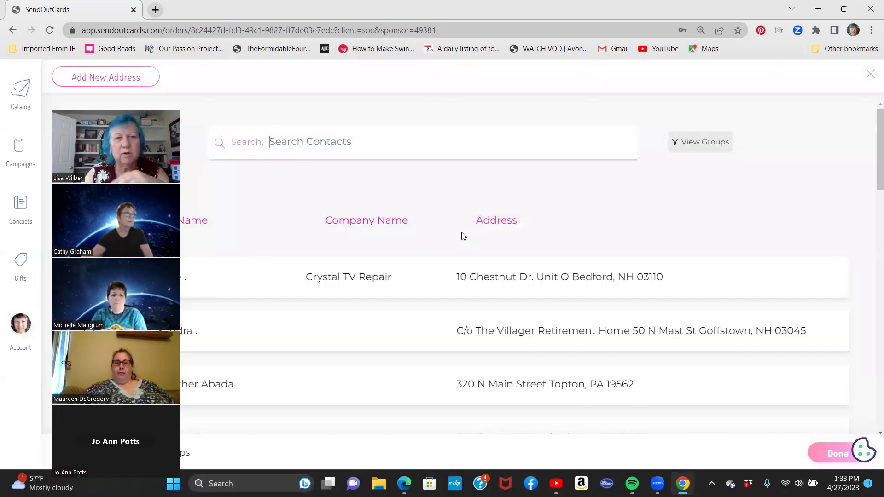
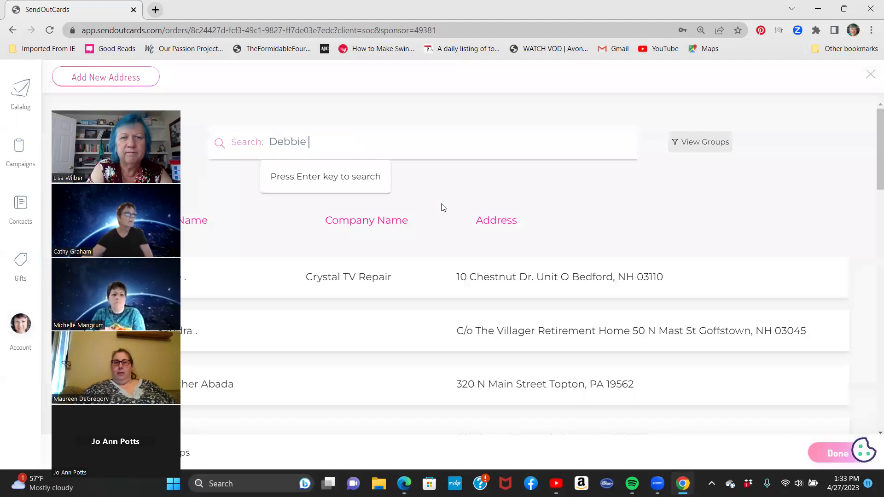
{"action": "key", "text": "Return"}
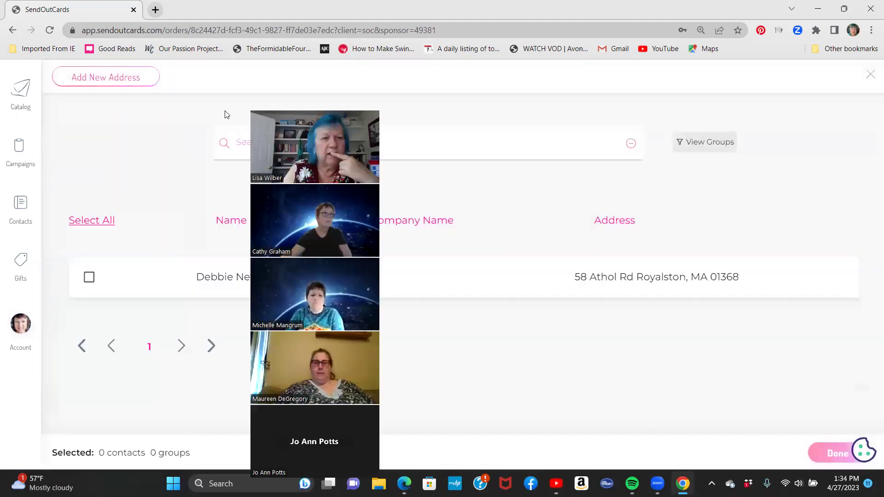
{"action": "left_click", "coordinate": [89, 277]}
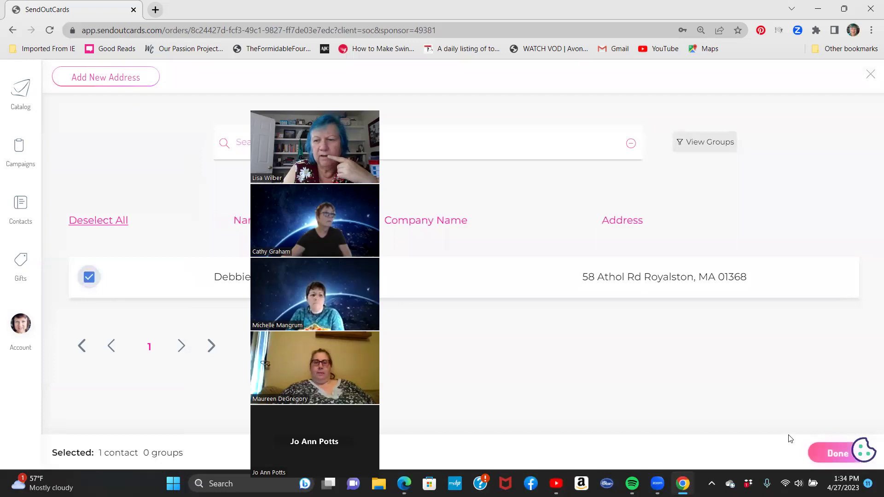
{"action": "left_click", "coordinate": [836, 453]}
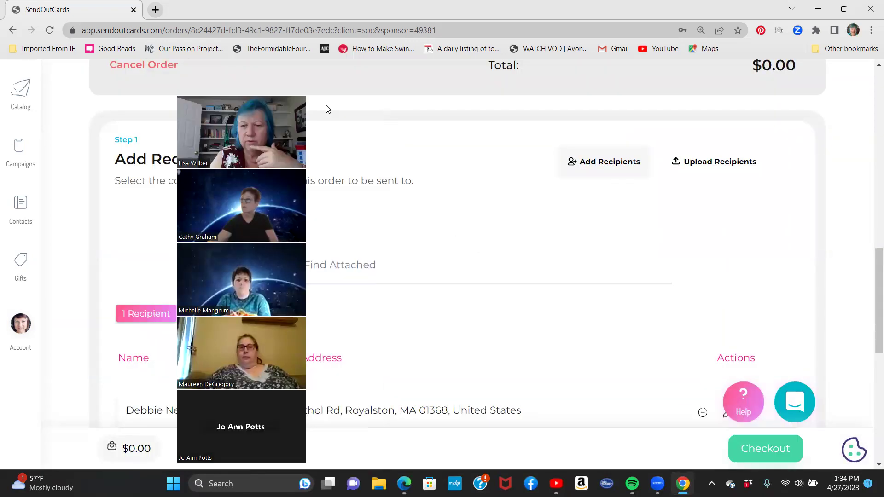
Check out, confirm and send the $0.00 card order, then dismiss the sent confirmation.
{"action": "left_click", "coordinate": [766, 449]}
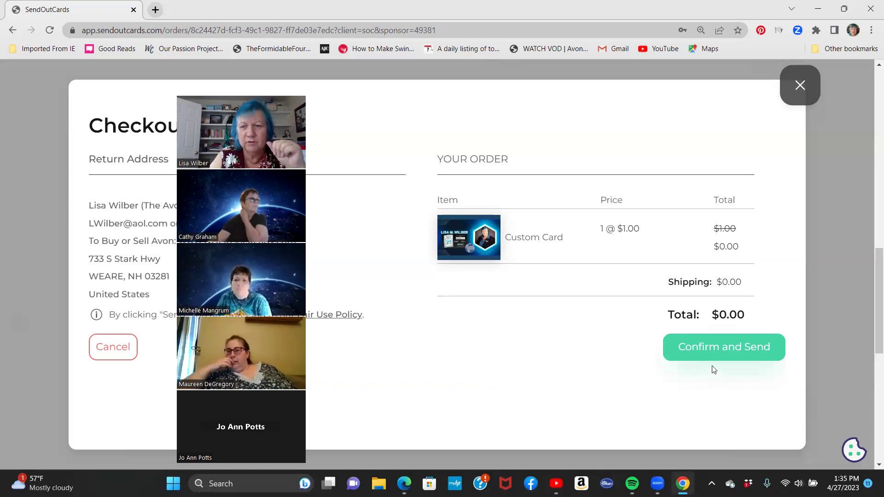
{"action": "left_click", "coordinate": [715, 352]}
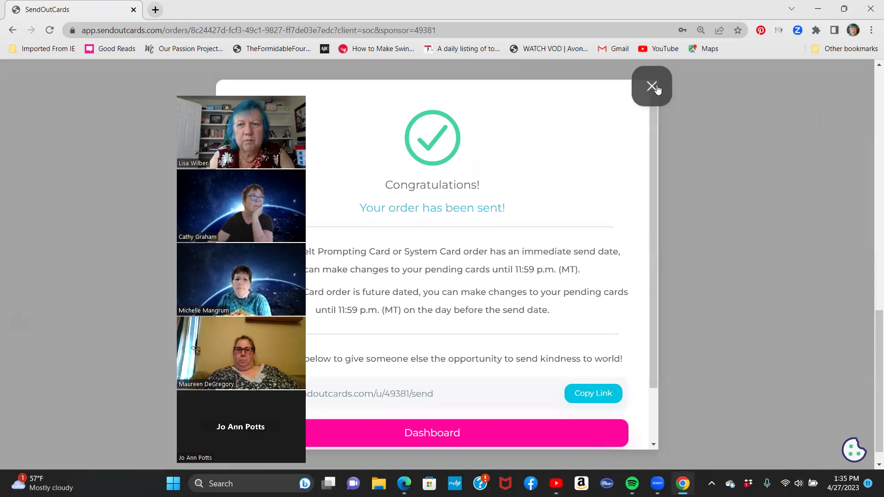
{"action": "left_click", "coordinate": [657, 88]}
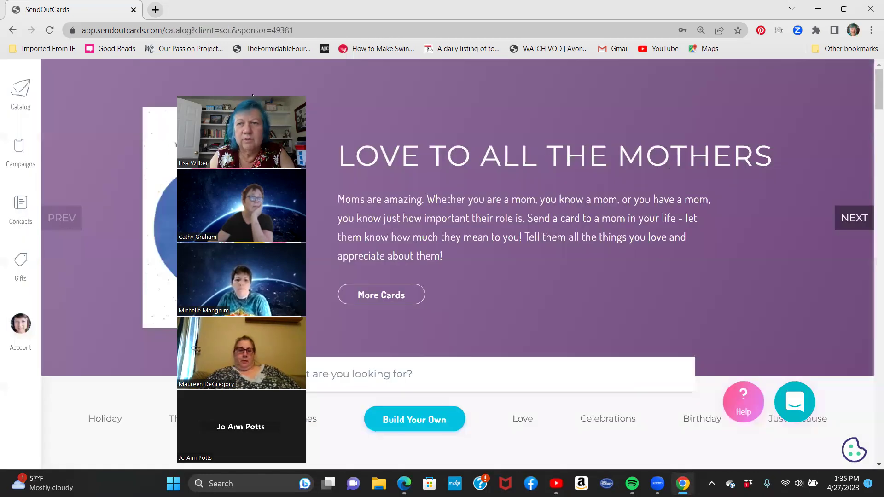
Scroll the catalog down to My Custom Cards and open its full SEE ALL collection.
{"action": "scroll", "coordinate": [421, 203], "scroll_direction": "down", "scroll_amount": 3}
{"action": "scroll", "coordinate": [418, 227], "scroll_direction": "up", "scroll_amount": 3}
{"action": "scroll", "coordinate": [416, 227], "scroll_direction": "down", "scroll_amount": 13}
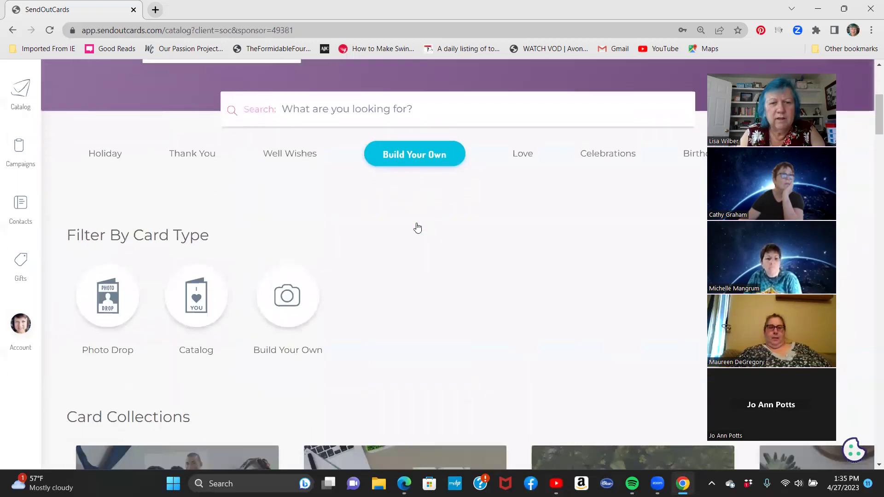
{"action": "scroll", "coordinate": [417, 227], "scroll_direction": "down", "scroll_amount": 7}
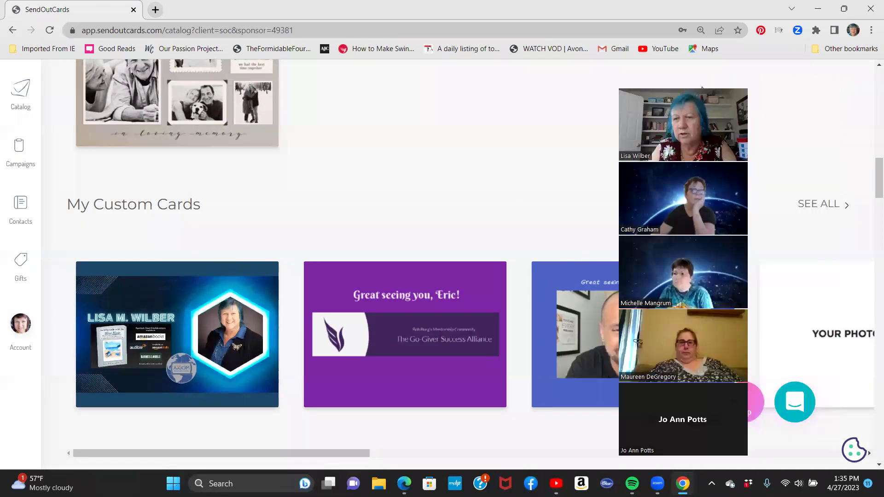
{"action": "left_click", "coordinate": [819, 206]}
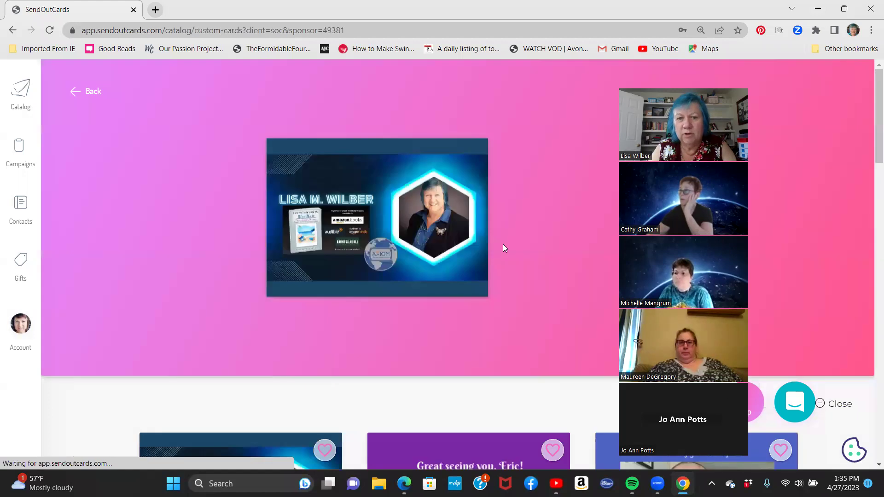
Browse the saved custom card designs and open the car selfie card's Custom Card preview.
{"action": "scroll", "coordinate": [503, 243], "scroll_direction": "down", "scroll_amount": 12}
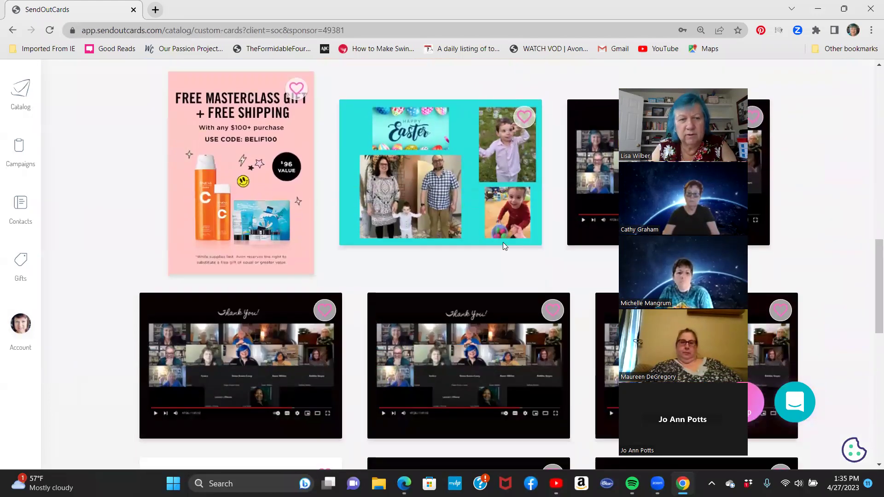
{"action": "scroll", "coordinate": [504, 247], "scroll_direction": "down", "scroll_amount": 7}
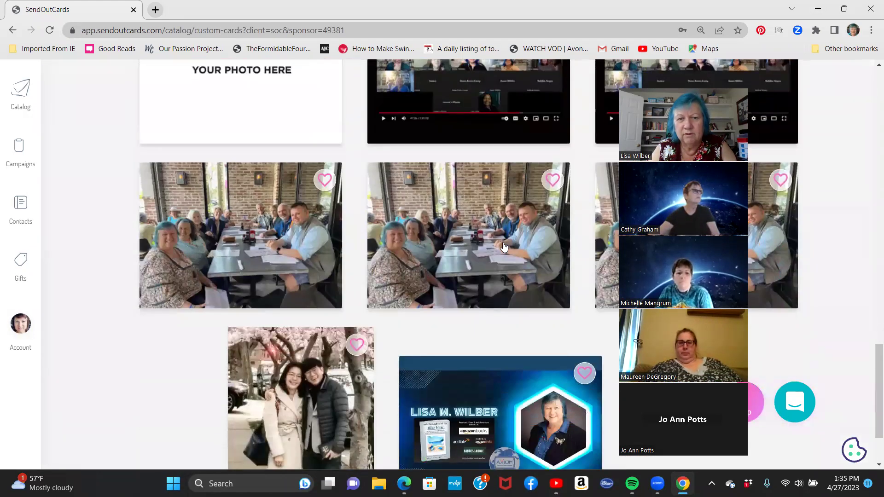
{"action": "scroll", "coordinate": [504, 247], "scroll_direction": "down", "scroll_amount": 5}
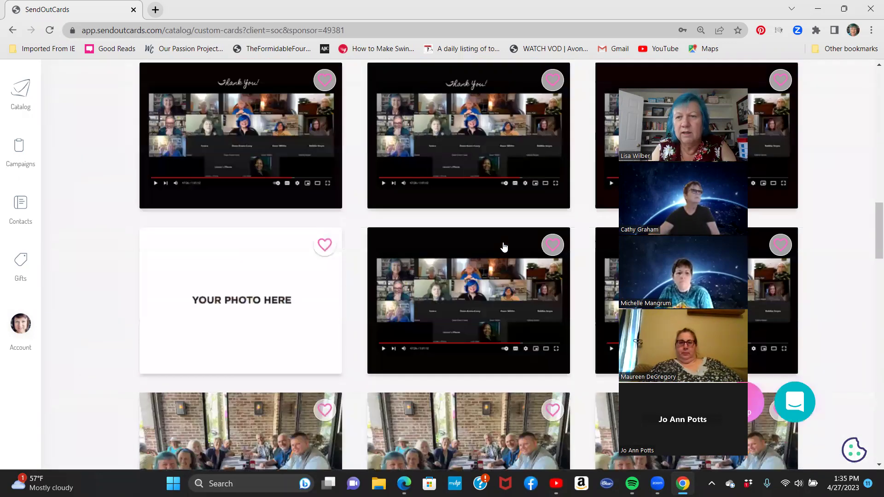
{"action": "scroll", "coordinate": [479, 224], "scroll_direction": "down", "scroll_amount": 10}
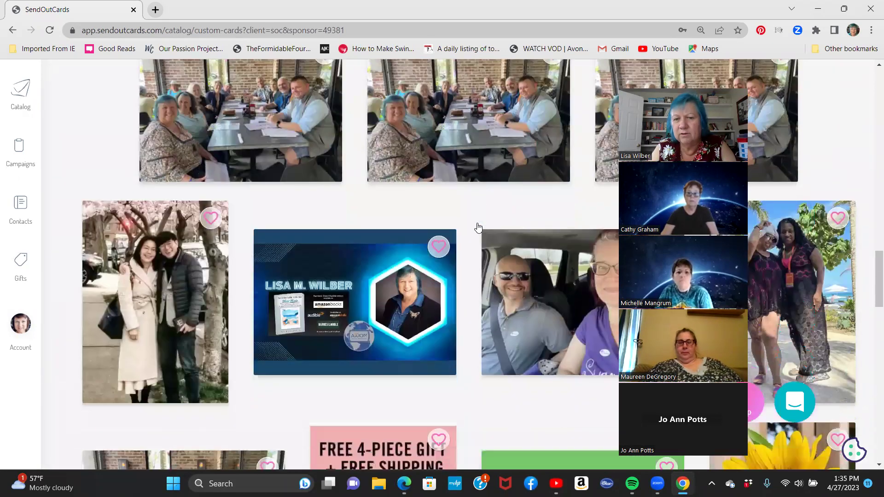
{"action": "scroll", "coordinate": [478, 228], "scroll_direction": "down", "scroll_amount": 1}
{"action": "scroll", "coordinate": [477, 227], "scroll_direction": "down", "scroll_amount": 2}
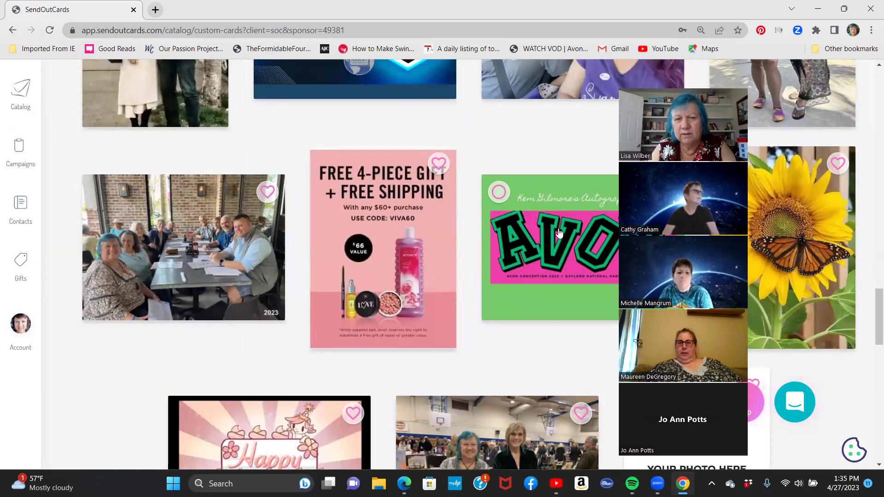
{"action": "scroll", "coordinate": [442, 237], "scroll_direction": "up", "scroll_amount": 10}
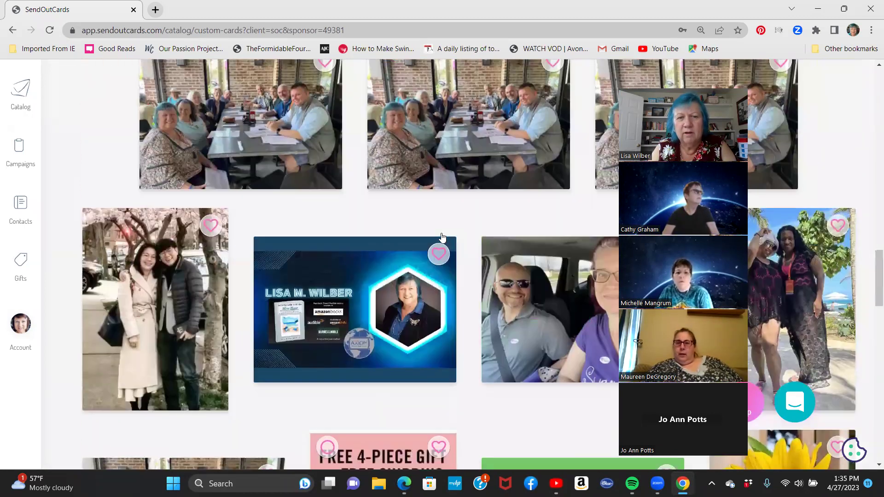
{"action": "scroll", "coordinate": [442, 237], "scroll_direction": "up", "scroll_amount": 10}
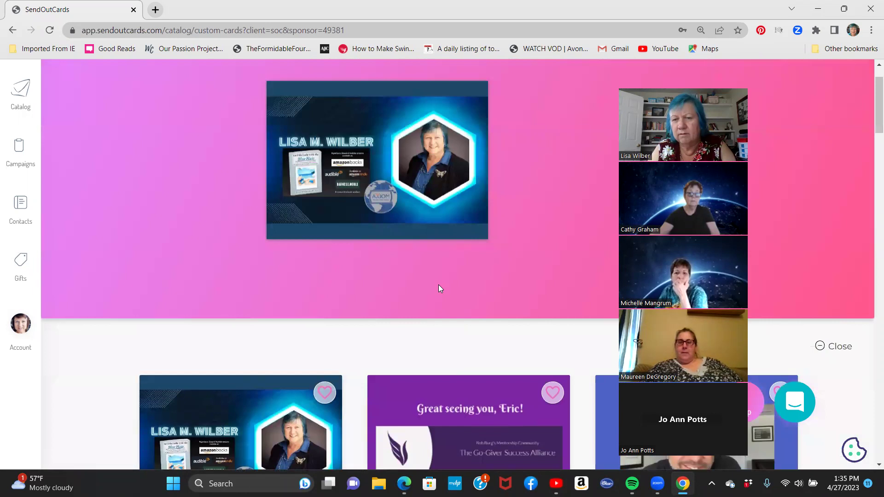
{"action": "scroll", "coordinate": [75, 148], "scroll_direction": "up", "scroll_amount": 1}
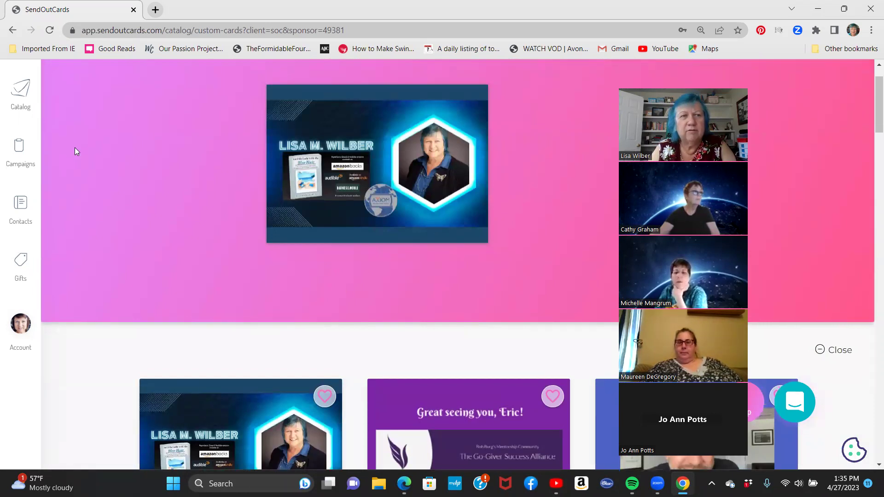
{"action": "scroll", "coordinate": [156, 175], "scroll_direction": "down", "scroll_amount": 2}
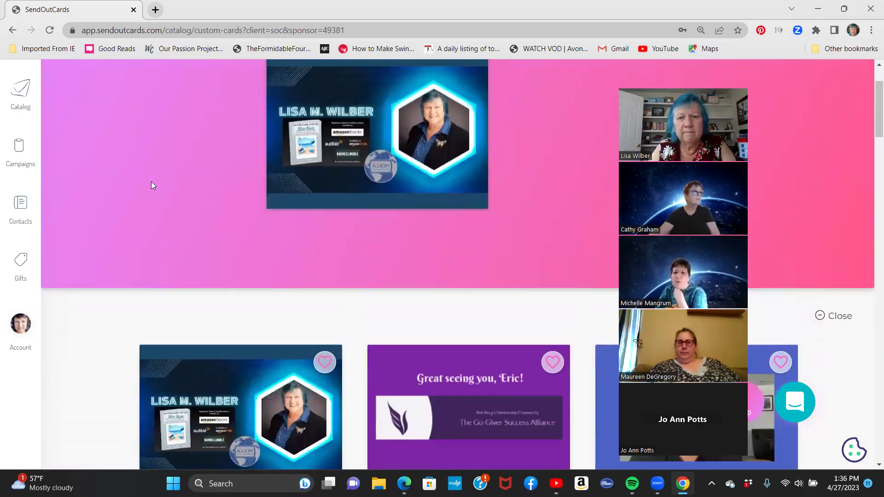
{"action": "scroll", "coordinate": [153, 185], "scroll_direction": "down", "scroll_amount": 3}
{"action": "scroll", "coordinate": [152, 185], "scroll_direction": "down", "scroll_amount": 4}
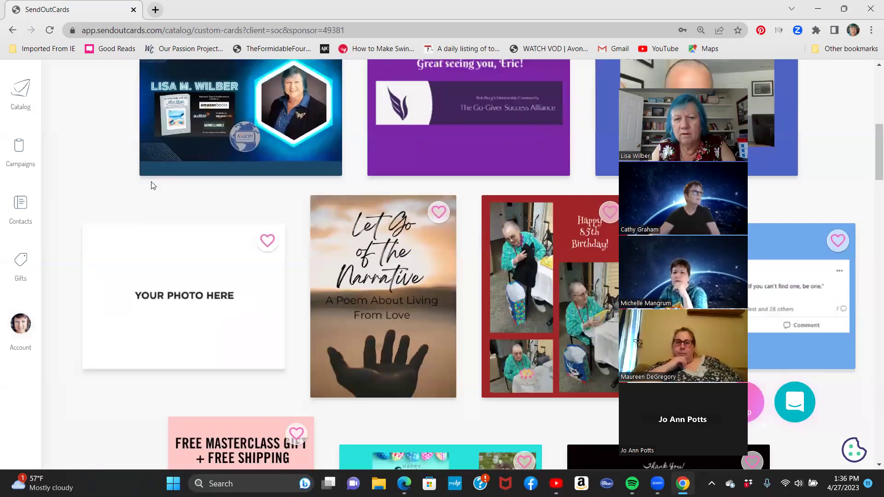
{"action": "scroll", "coordinate": [153, 185], "scroll_direction": "down", "scroll_amount": 4}
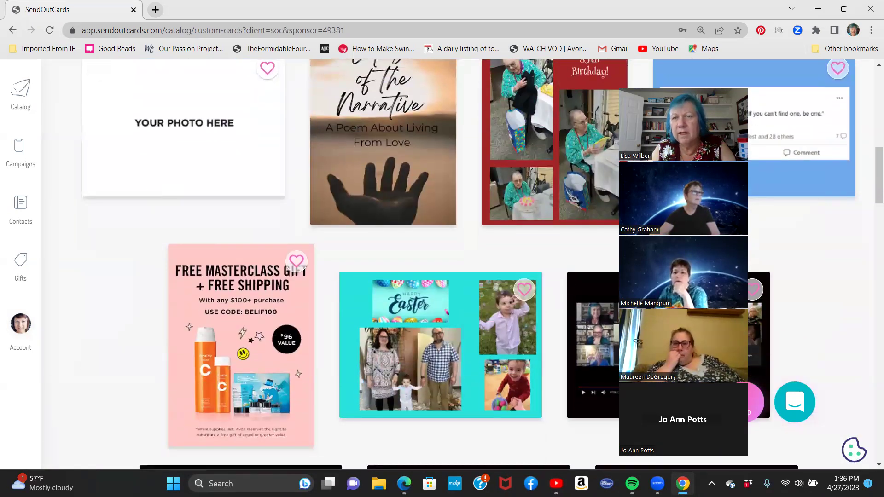
{"action": "left_click_drag", "start_coordinate": [721, 86], "coordinate": [514, 101]}
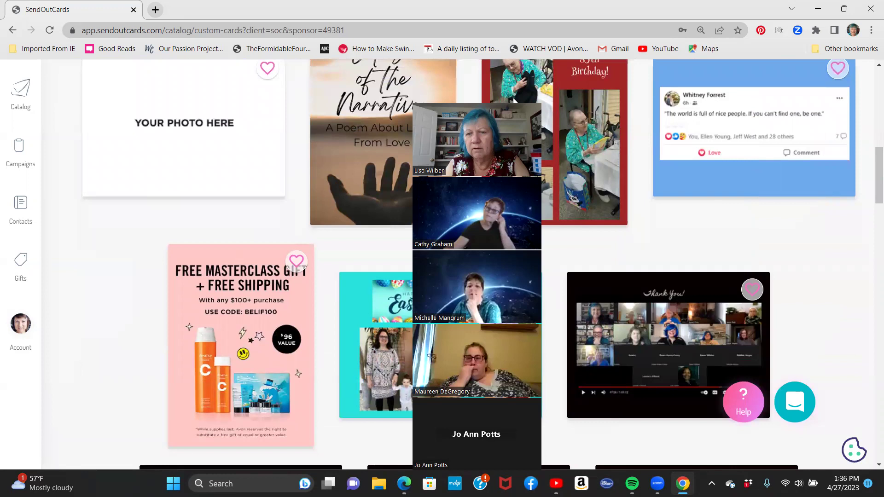
{"action": "left_click_drag", "start_coordinate": [515, 100], "coordinate": [811, 85]}
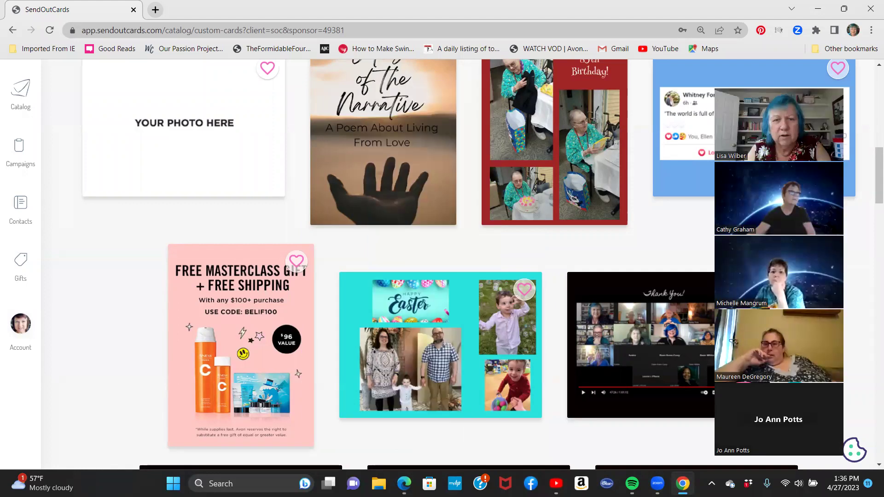
{"action": "scroll", "coordinate": [448, 189], "scroll_direction": "down", "scroll_amount": 10}
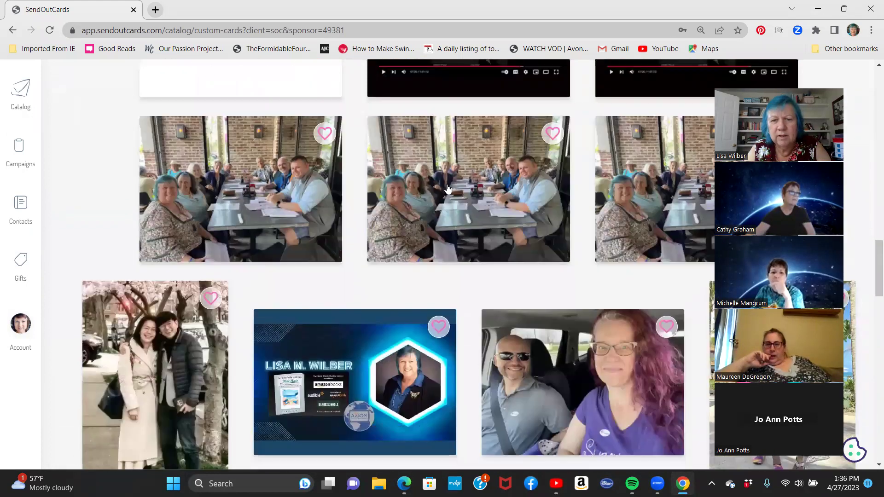
{"action": "scroll", "coordinate": [447, 189], "scroll_direction": "down", "scroll_amount": 2}
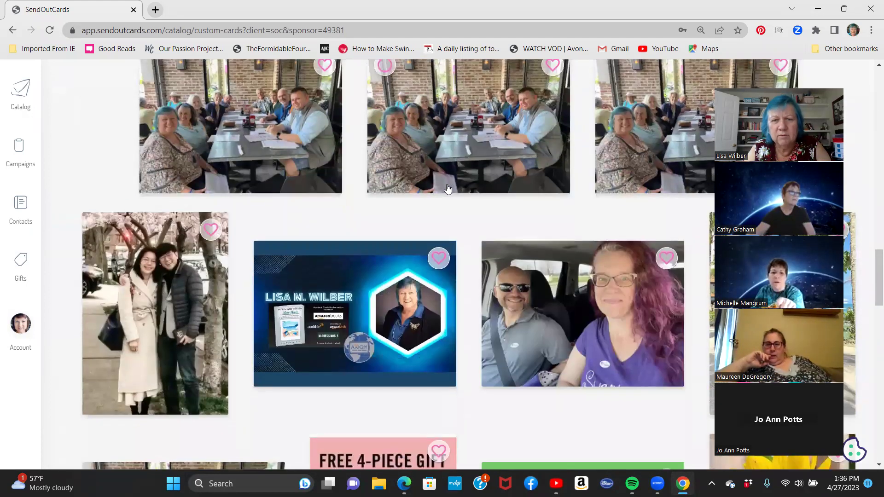
{"action": "left_click", "coordinate": [588, 313]}
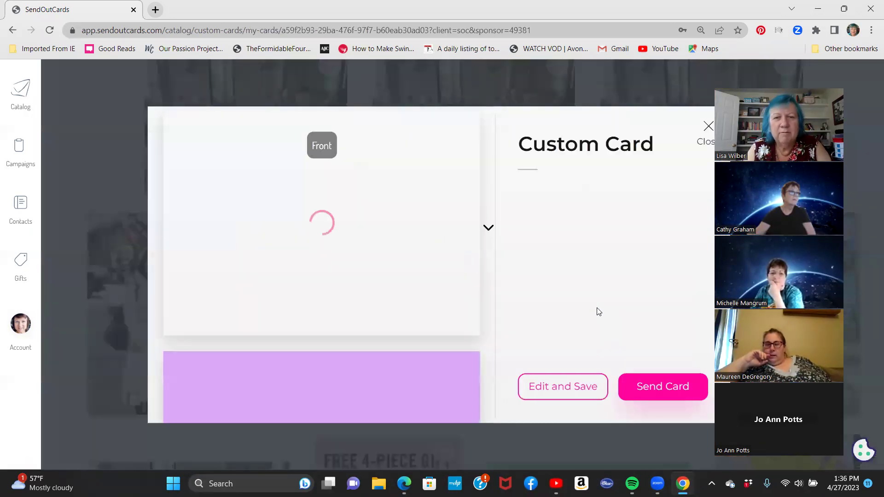
View the inside message 'Love those smiles! #fridgeworthy', return to the front, and close the preview.
{"action": "left_click", "coordinate": [488, 229]}
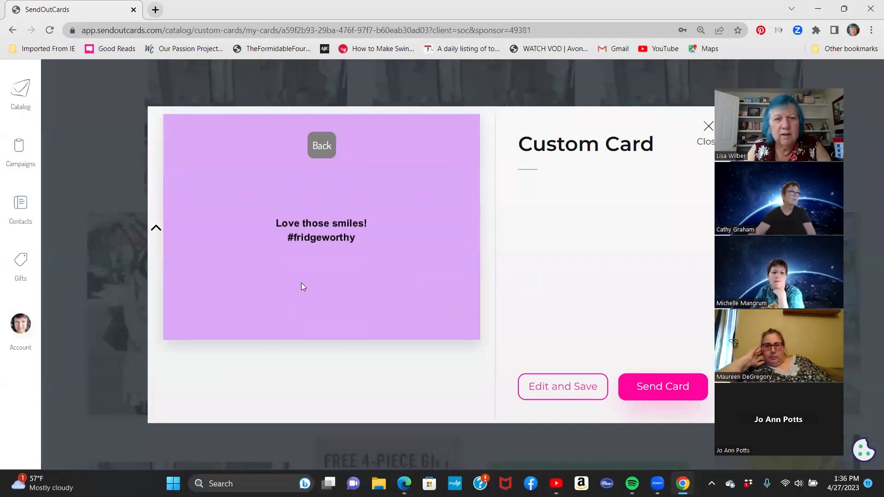
{"action": "left_click", "coordinate": [154, 229]}
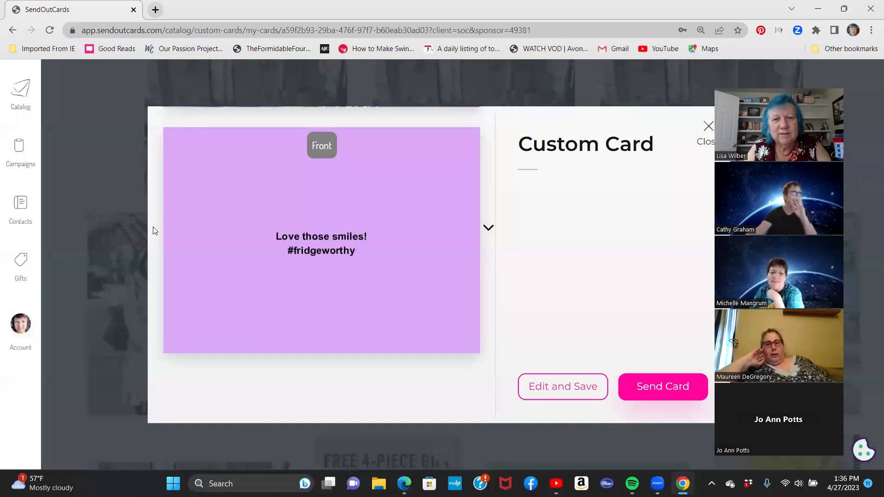
{"action": "left_click", "coordinate": [707, 129]}
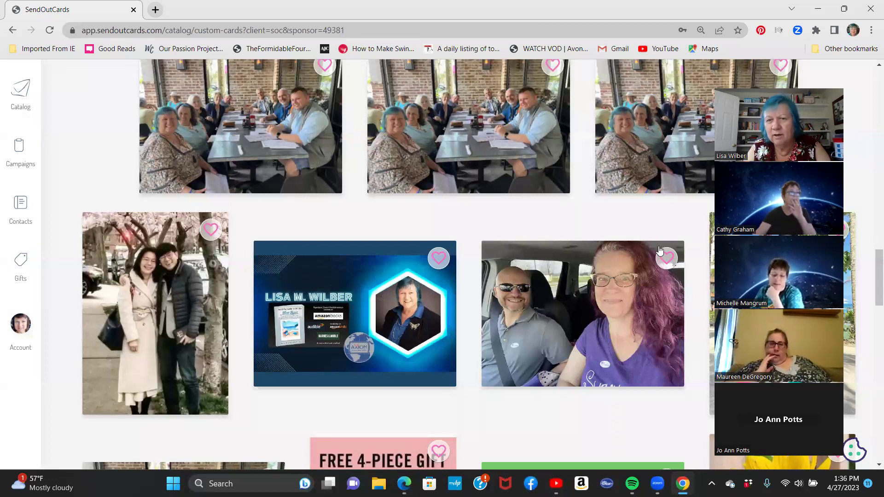
{"action": "scroll", "coordinate": [470, 205], "scroll_direction": "down", "scroll_amount": 5}
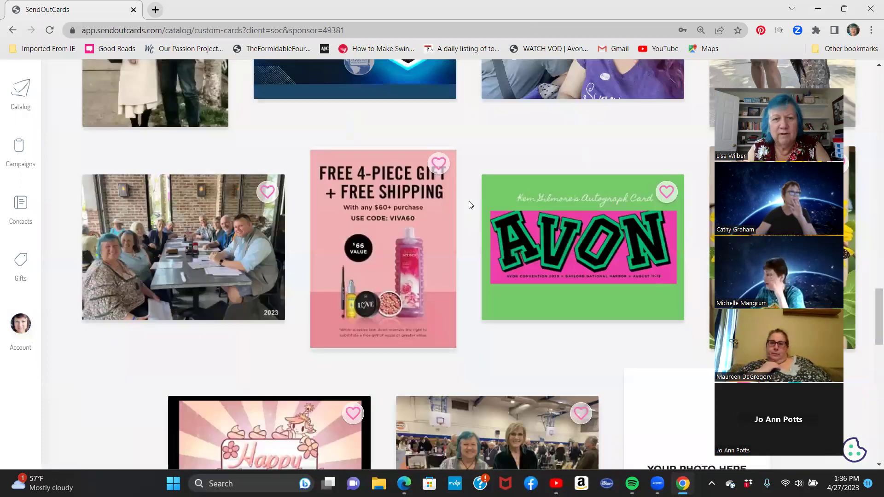
{"action": "scroll", "coordinate": [470, 205], "scroll_direction": "down", "scroll_amount": 2}
{"action": "scroll", "coordinate": [470, 205], "scroll_direction": "down", "scroll_amount": 3}
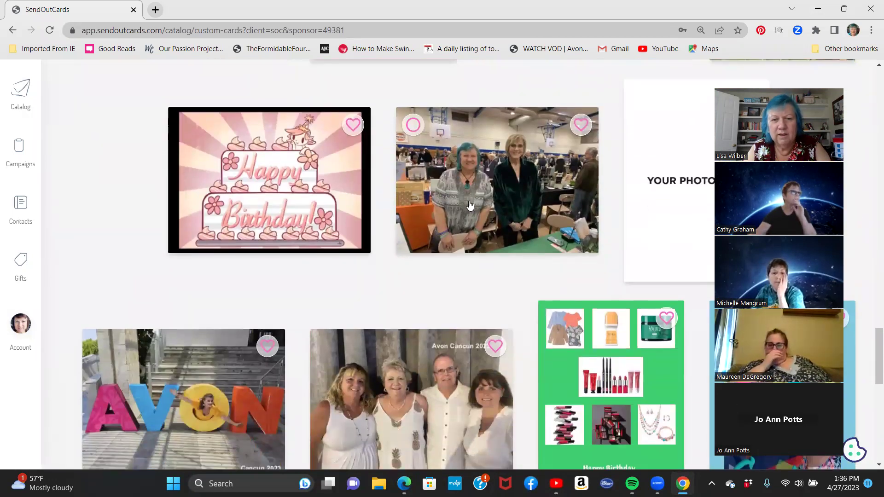
{"action": "scroll", "coordinate": [470, 204], "scroll_direction": "down", "scroll_amount": 5}
{"action": "scroll", "coordinate": [469, 204], "scroll_direction": "up", "scroll_amount": 1}
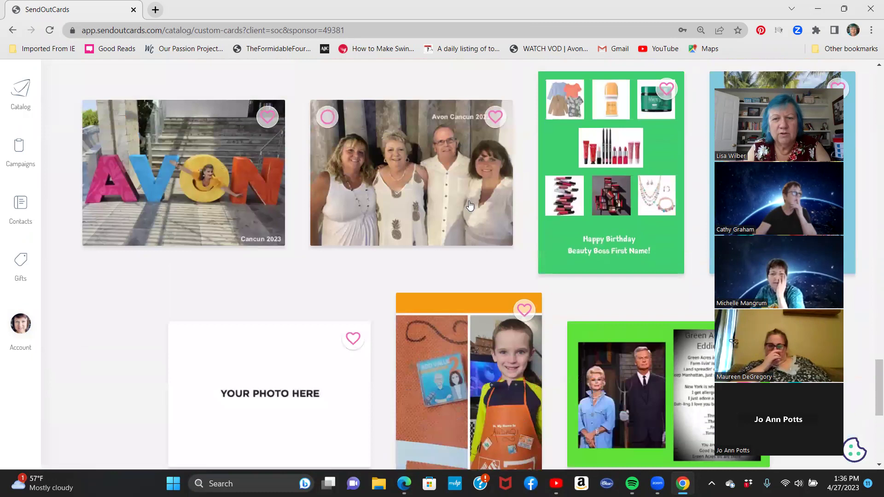
{"action": "scroll", "coordinate": [338, 326], "scroll_direction": "down", "scroll_amount": 4}
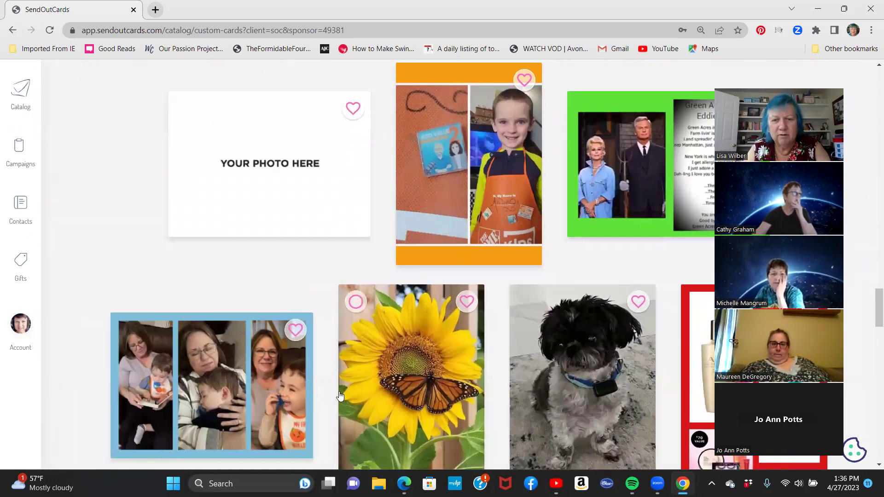
{"action": "scroll", "coordinate": [340, 396], "scroll_direction": "down", "scroll_amount": 5}
{"action": "scroll", "coordinate": [340, 396], "scroll_direction": "up", "scroll_amount": 5}
{"action": "scroll", "coordinate": [340, 396], "scroll_direction": "down", "scroll_amount": 5}
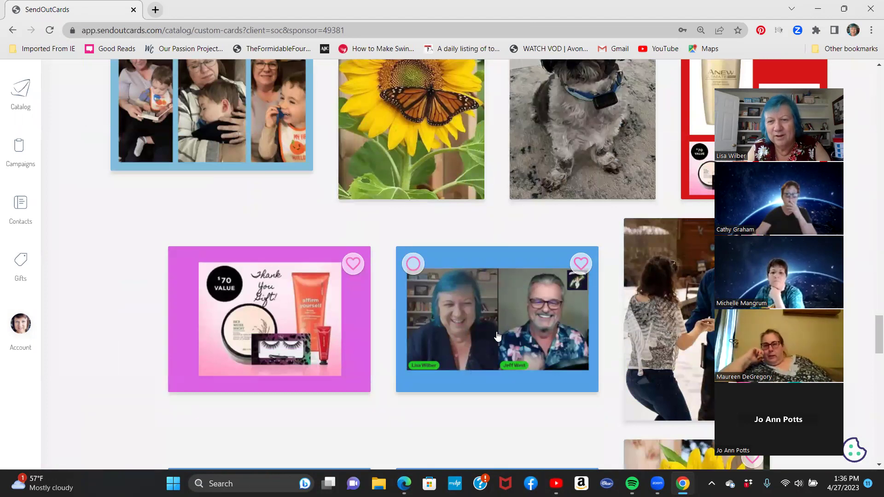
{"action": "scroll", "coordinate": [497, 336], "scroll_direction": "up", "scroll_amount": 1}
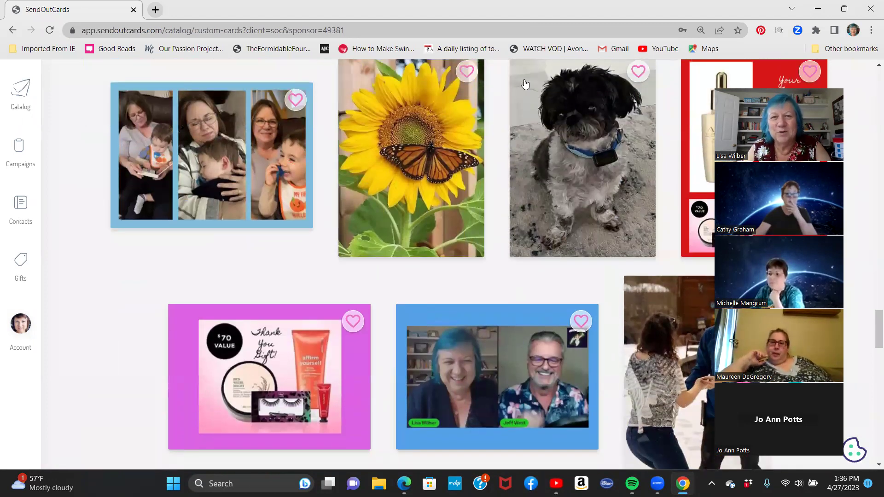